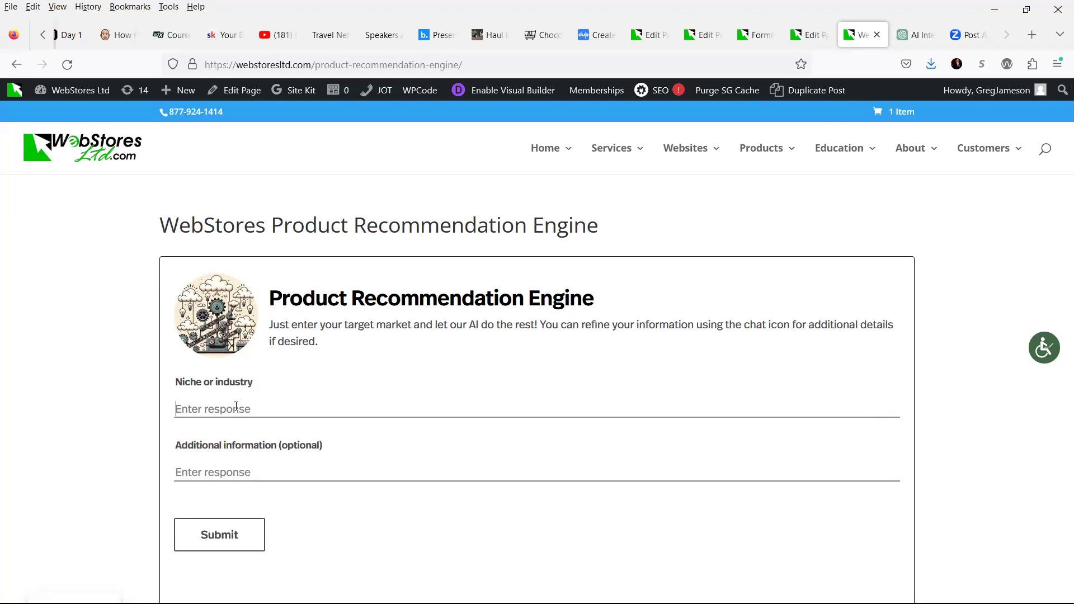
Step: Submit 'Baby Clothes' as the niche to get Personalized Baby Bandana Bibs product ideas
type("Baby Clothese")
key("BackSpace")
left_click(235, 538)
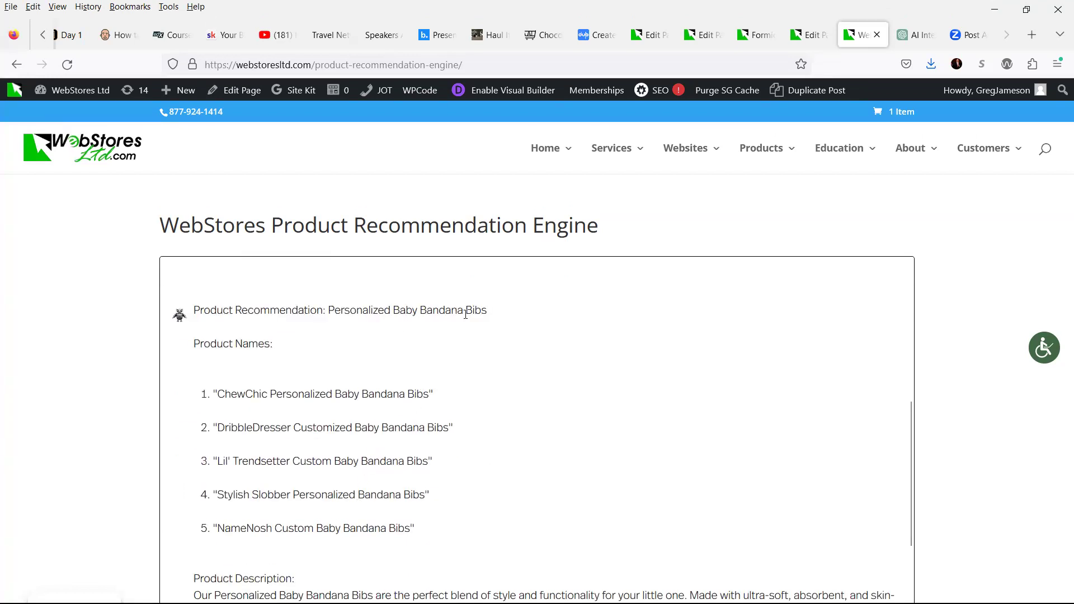
Step: Scroll through the bandana bib names, product description and keywords such as 'Newborn Essentials'
scroll(469, 381, "down", 3)
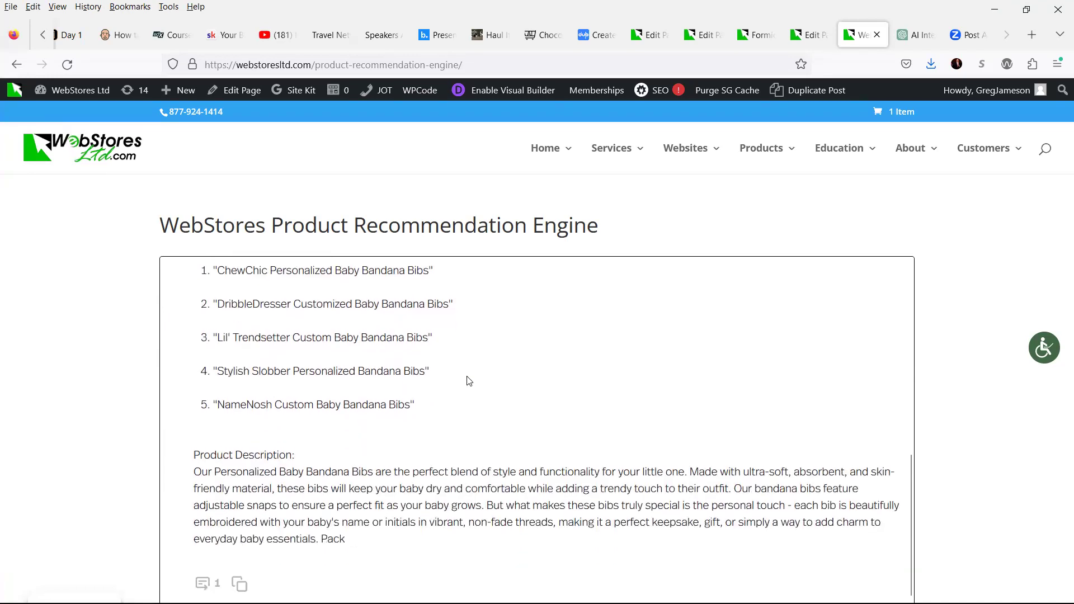
scroll(464, 379, "up", 4)
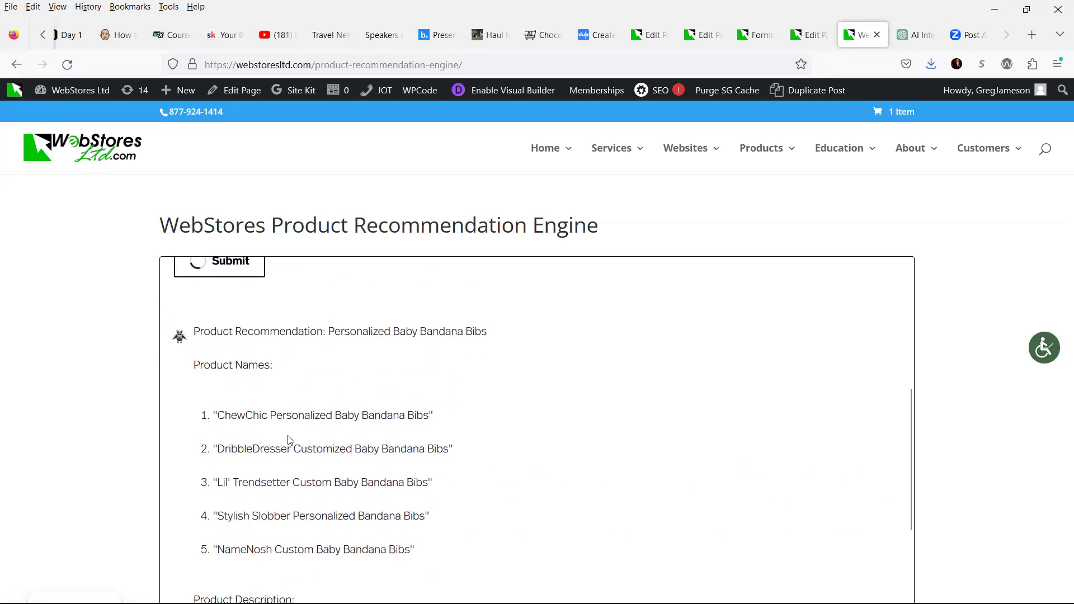
scroll(455, 434, "down", 4)
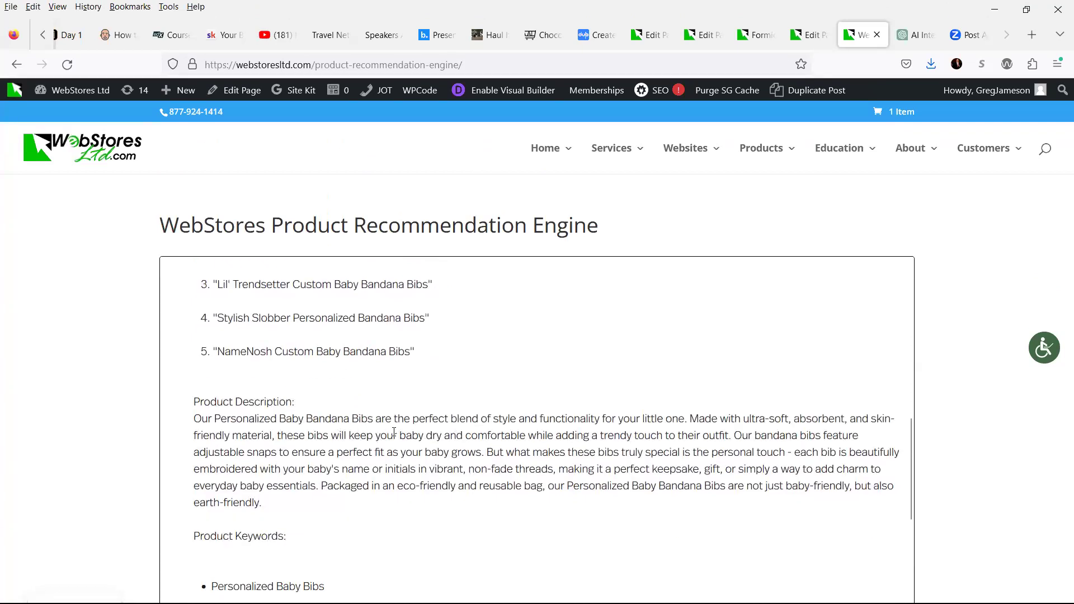
scroll(395, 433, "down", 4)
scroll(396, 455, "down", 4)
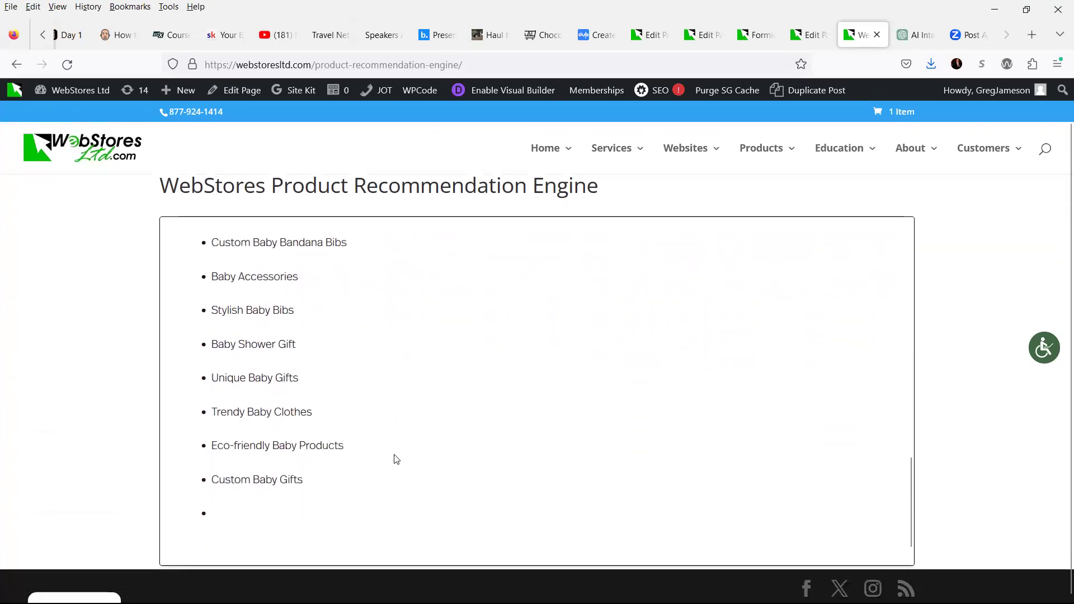
scroll(395, 460, "up", 3)
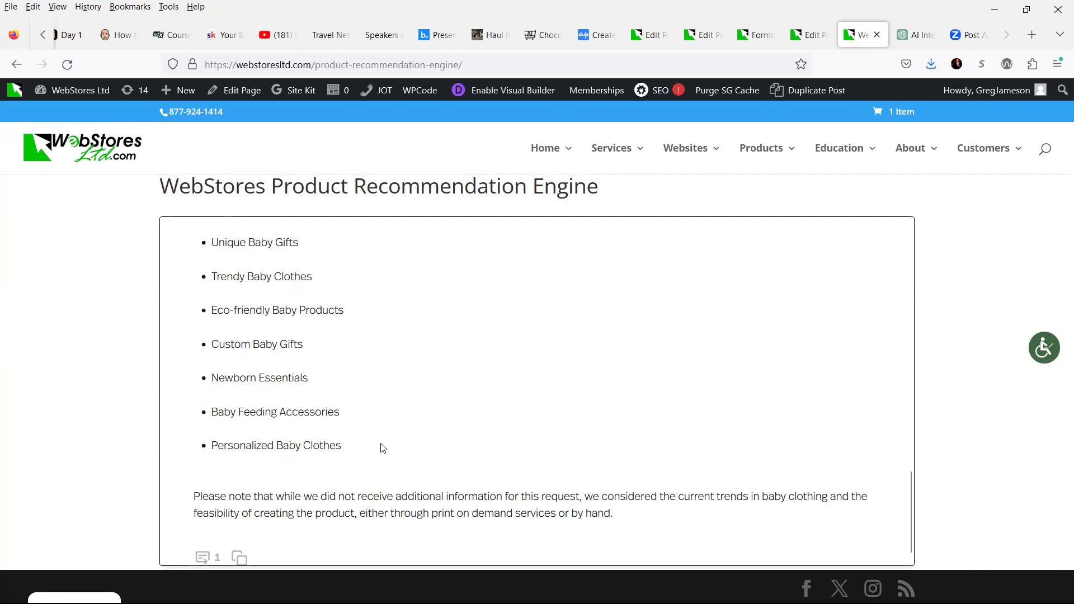
scroll(195, 553, "down", 1)
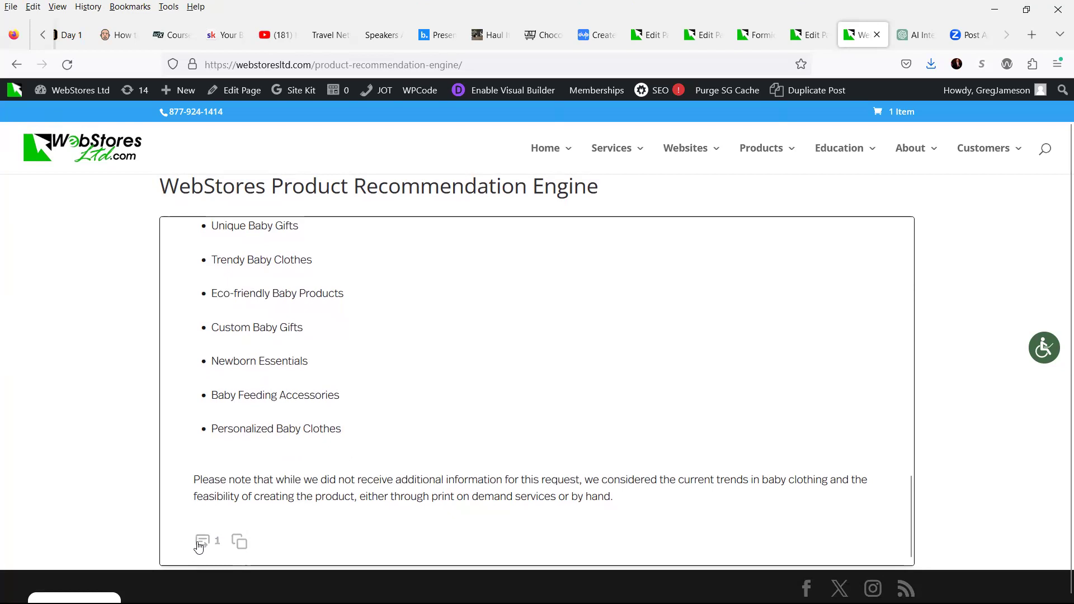
Step: Ask the chat 'Where can I get these made' and read the Zazzle, CafePress, Printful, CustomInk suggestions
left_click(202, 541)
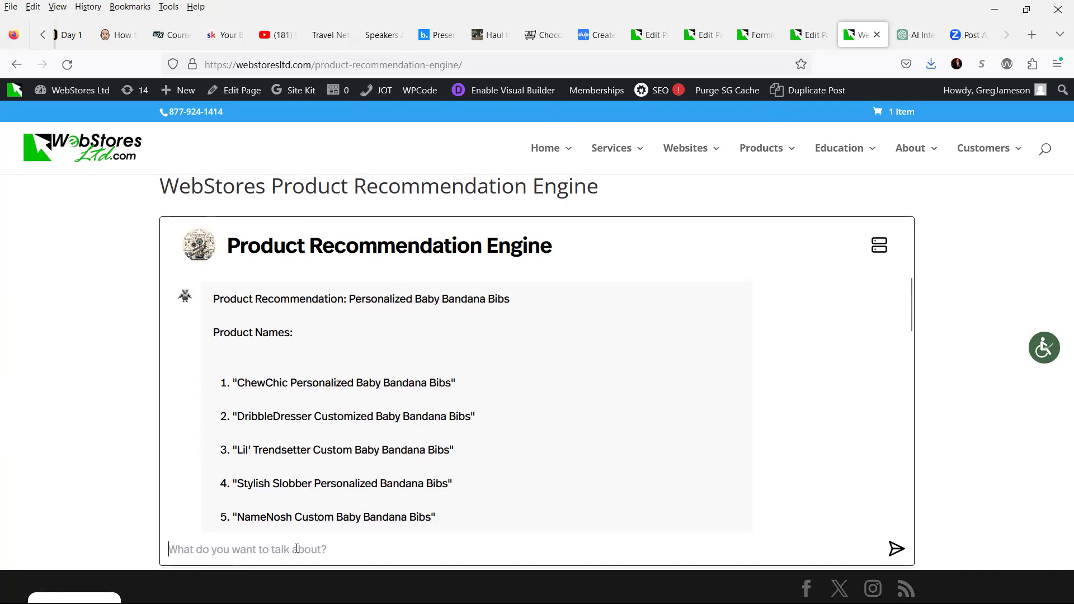
type("Where ca")
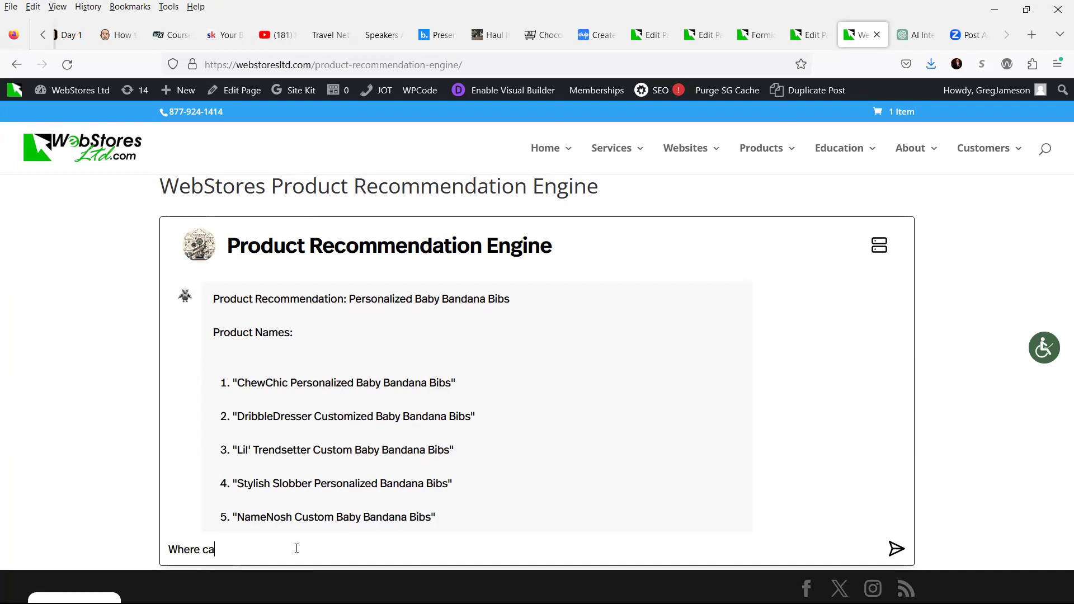
type("n I get these made?")
key("Return")
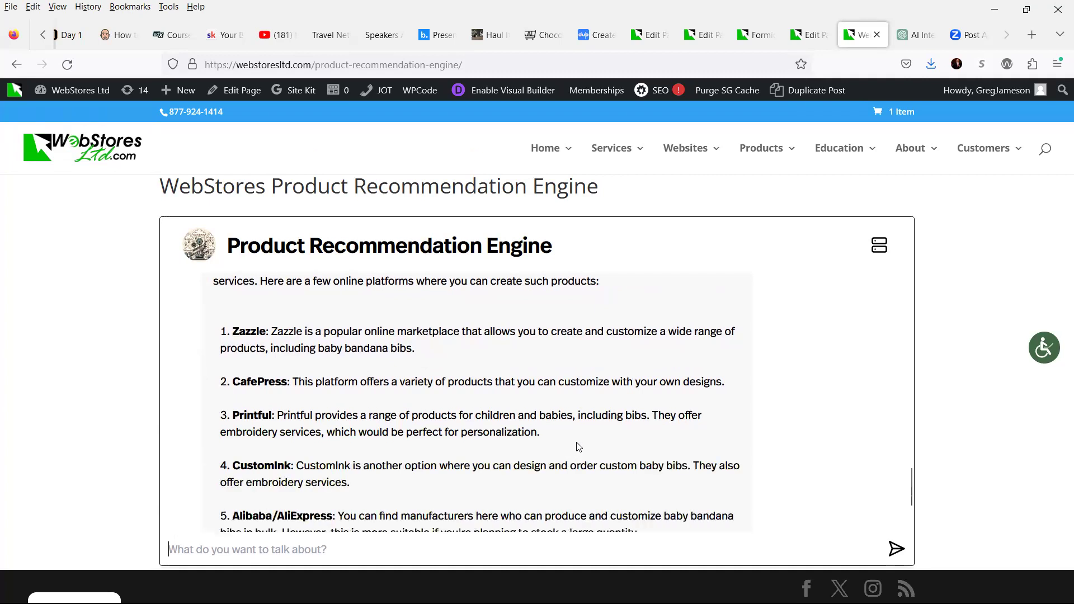
scroll(579, 447, "up", 15)
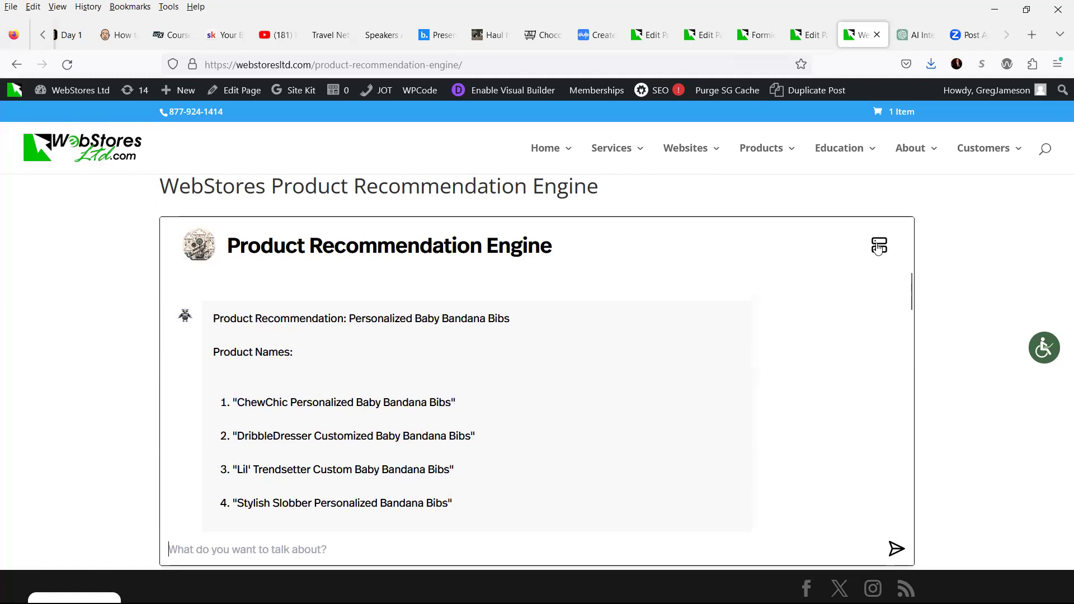
Step: Enter niche 'Wedding elopement packages' targeting brides saving money by skipping a large wedding
left_click(879, 246)
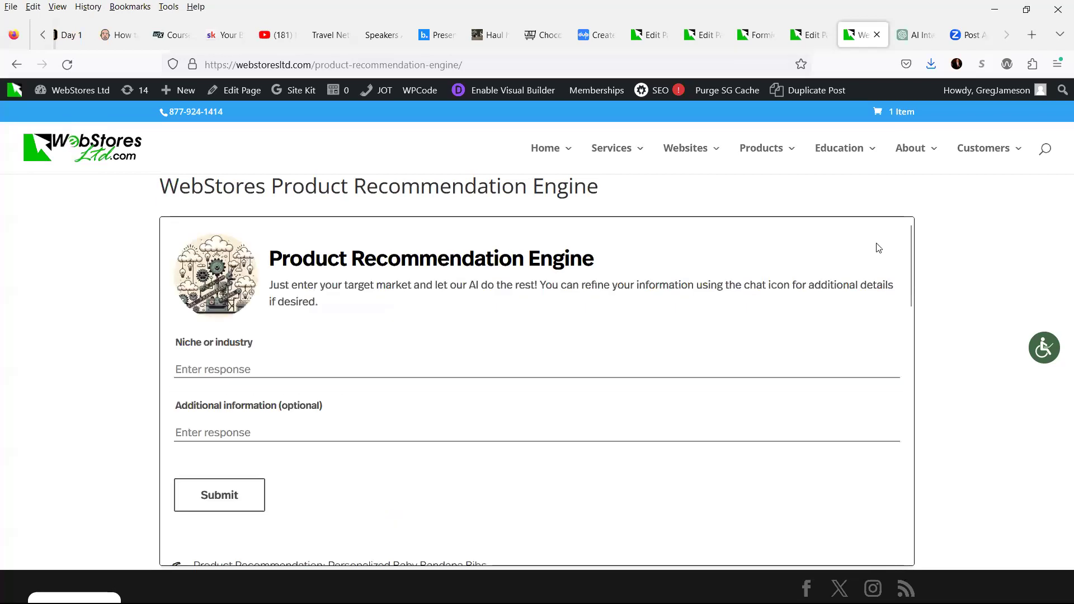
left_click(245, 370)
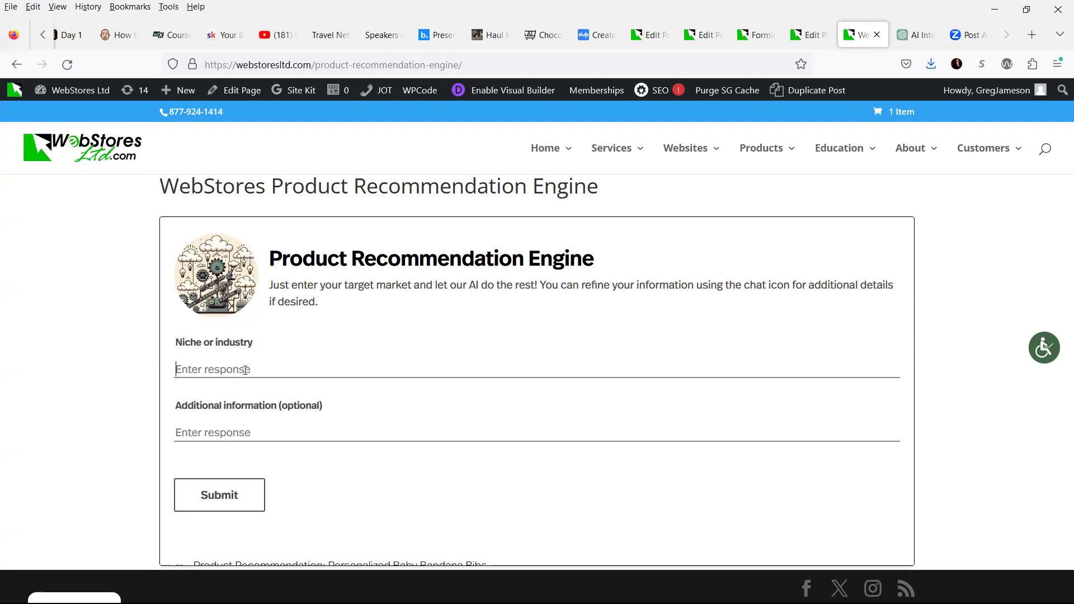
type("Wedding elopem")
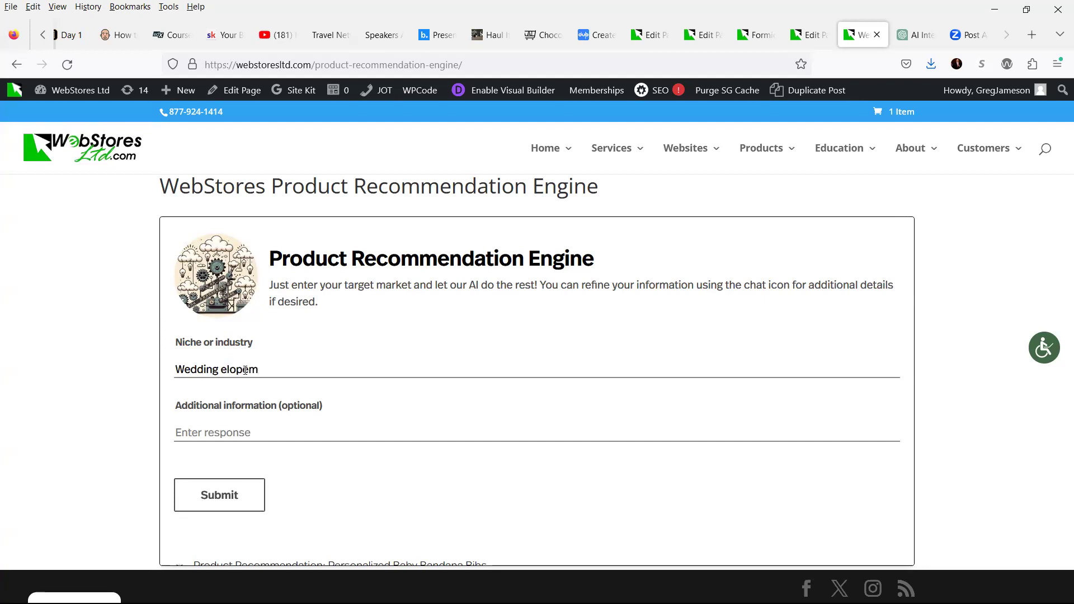
type("ent packages")
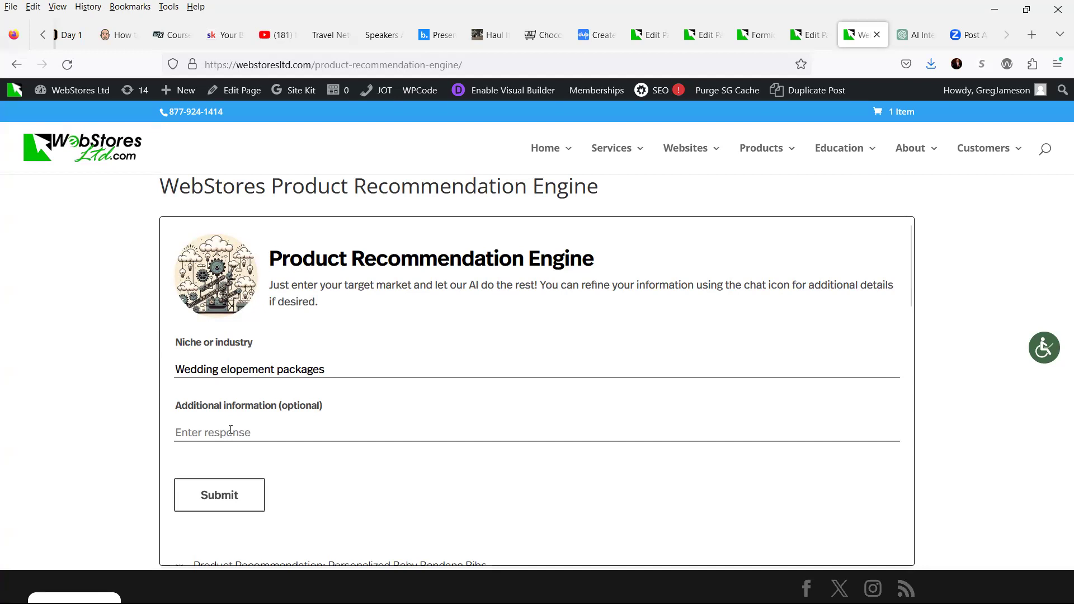
type("our target market i")
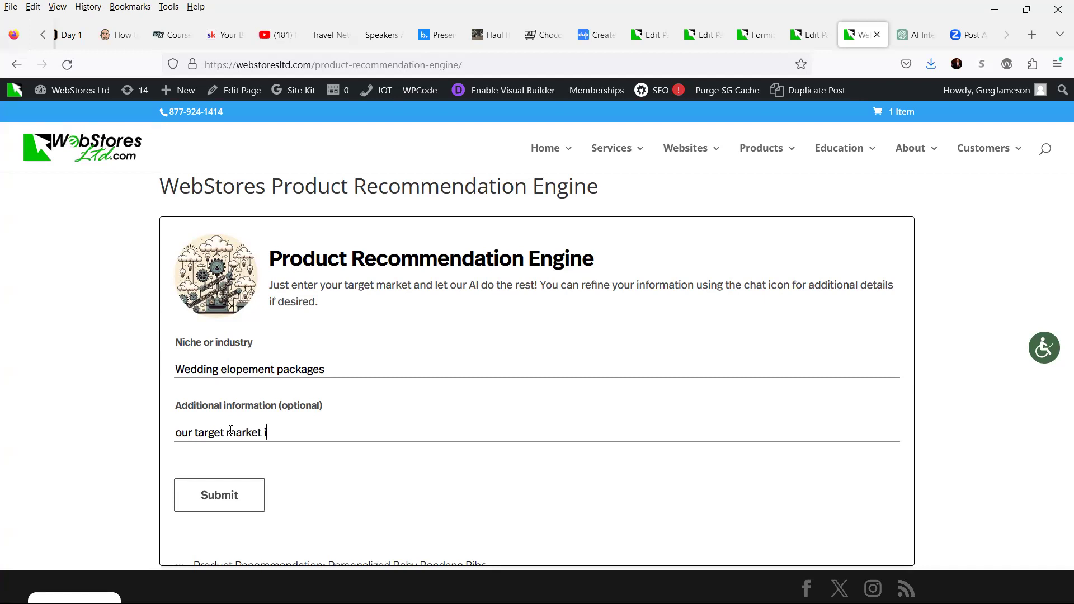
type("s brid")
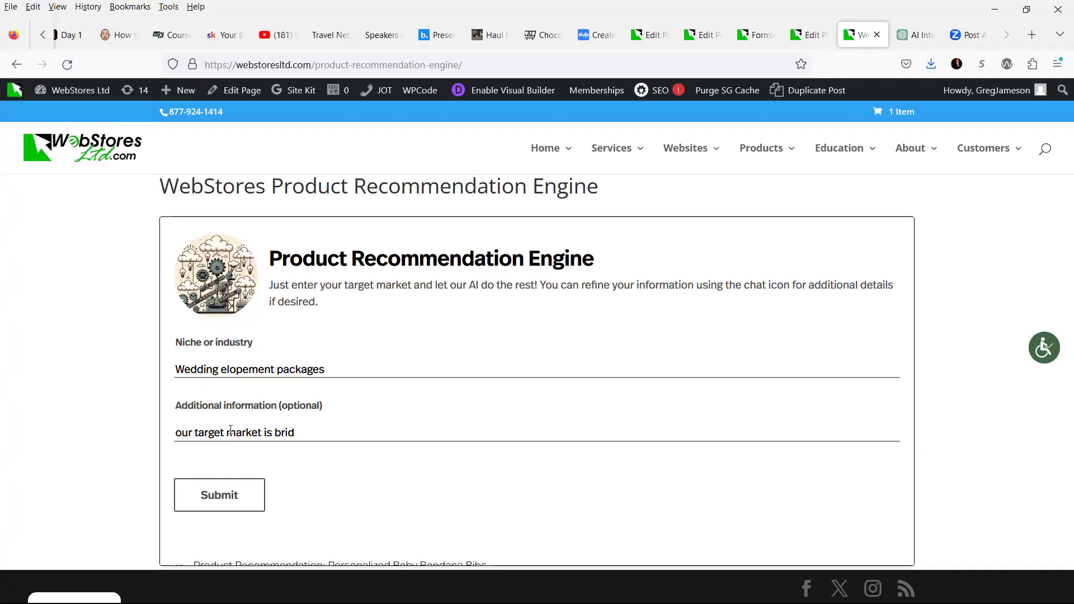
type("es that a")
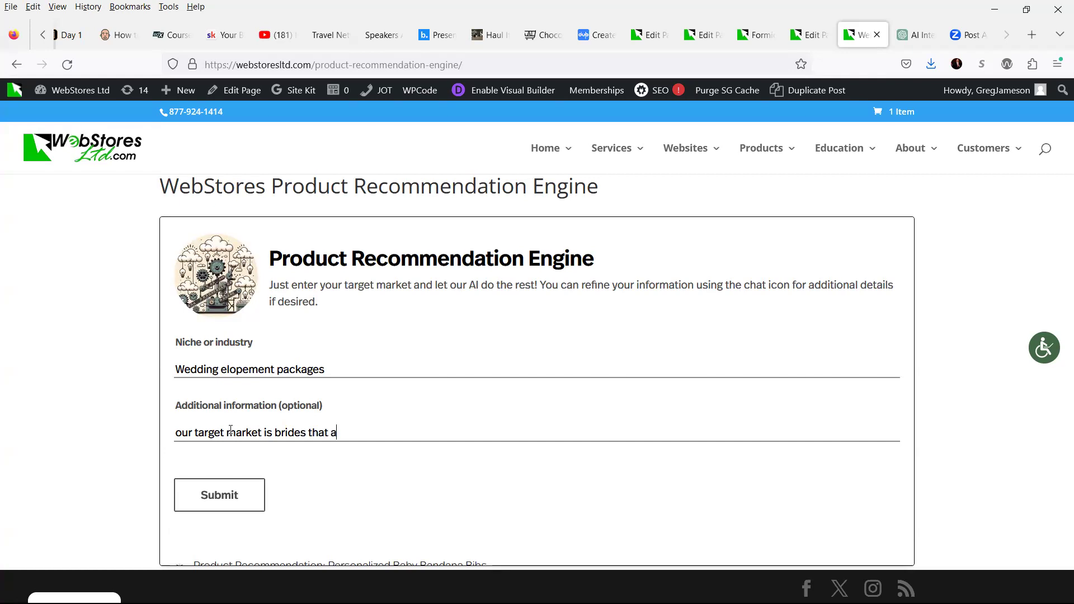
type("re looking to save mo")
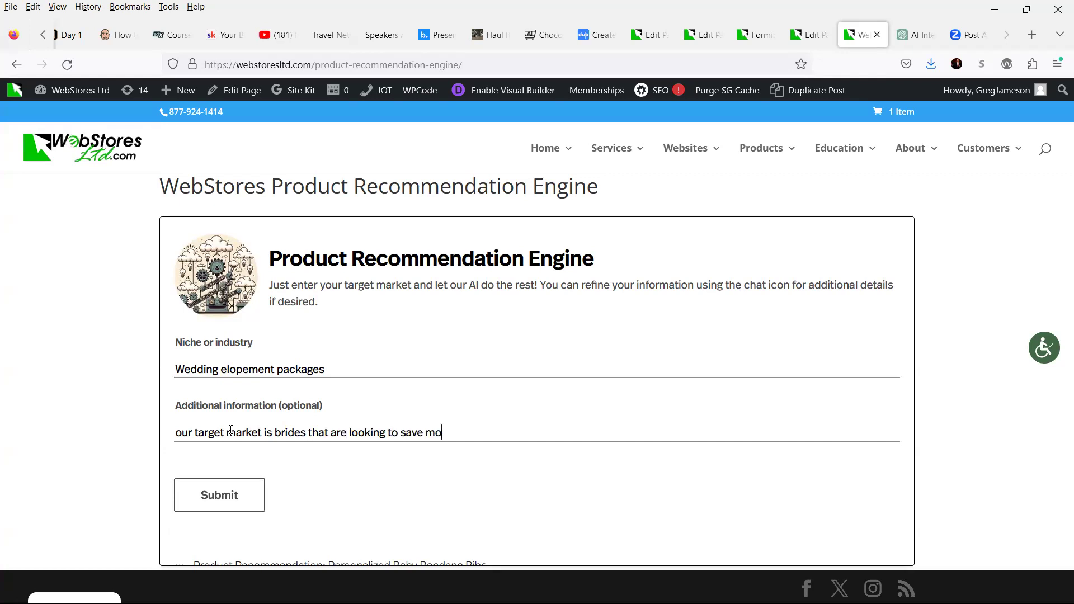
type("ney by not having a lar")
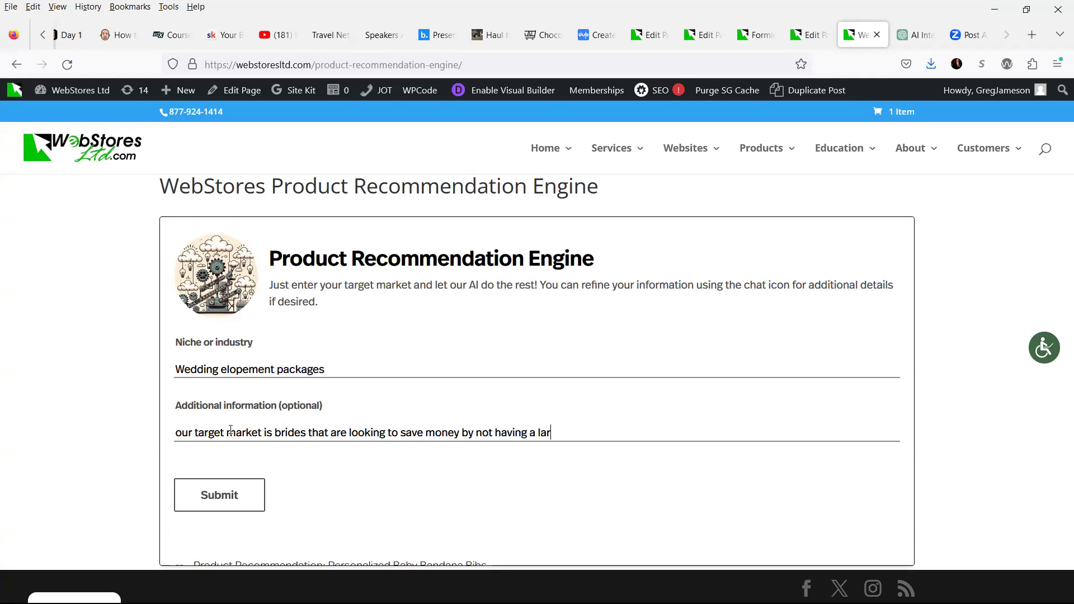
type("ge wedding")
Step: Generate the Personalized Elopement Announcement Cards idea and review its five names, description and keywords
left_click(209, 498)
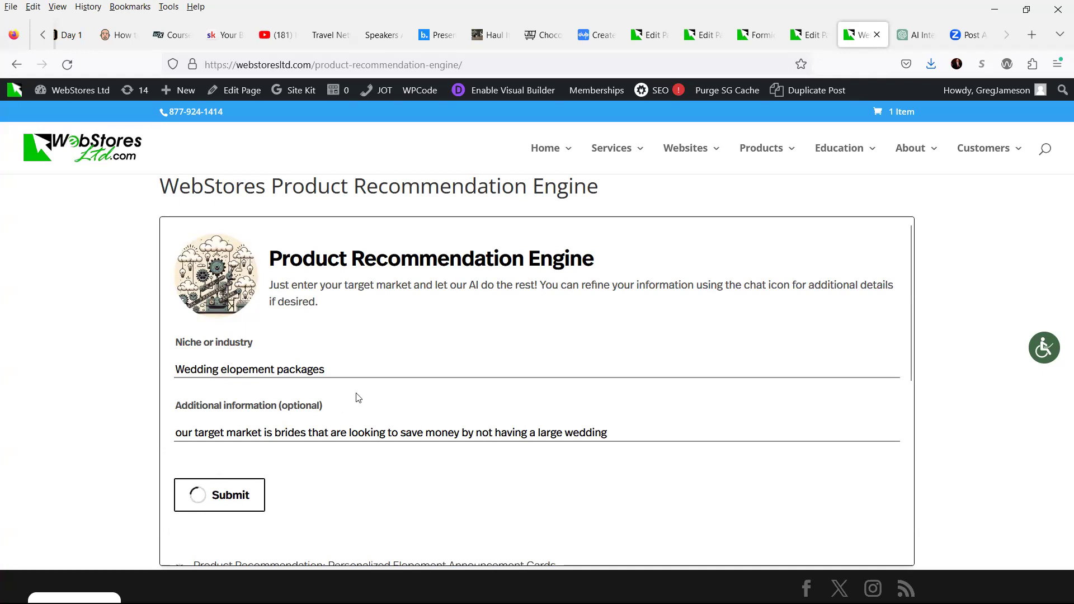
scroll(358, 398, "down", 5)
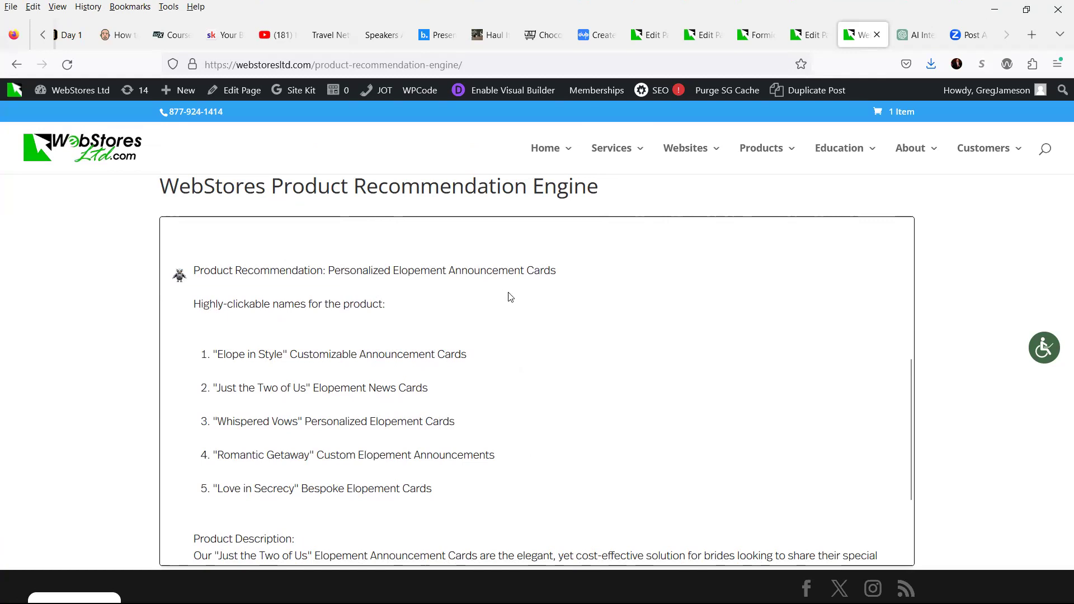
scroll(526, 316, "down", 2)
scroll(527, 321, "down", 2)
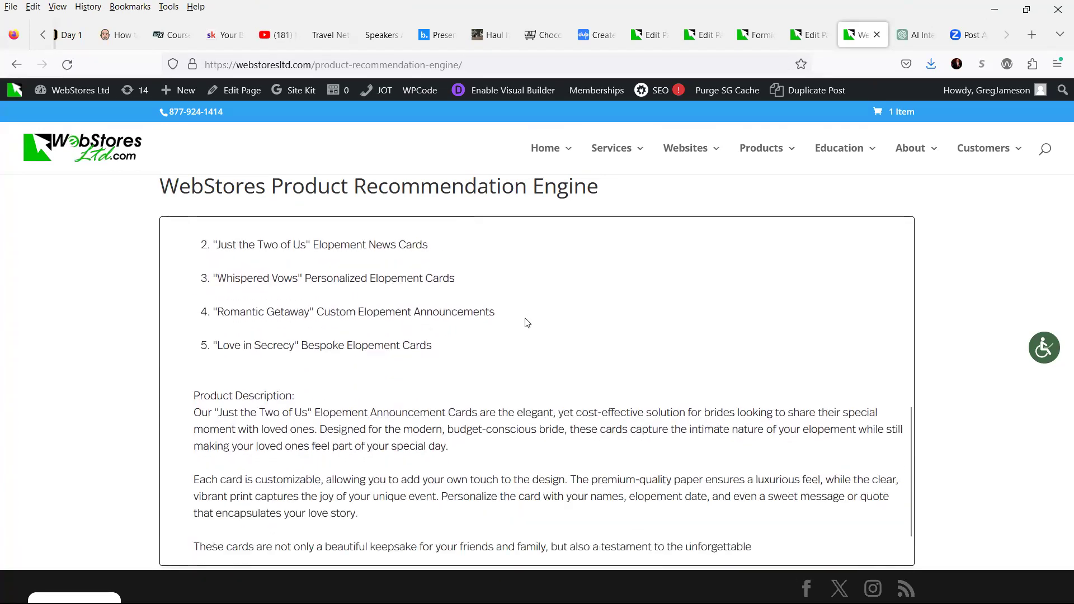
scroll(520, 324, "down", 2)
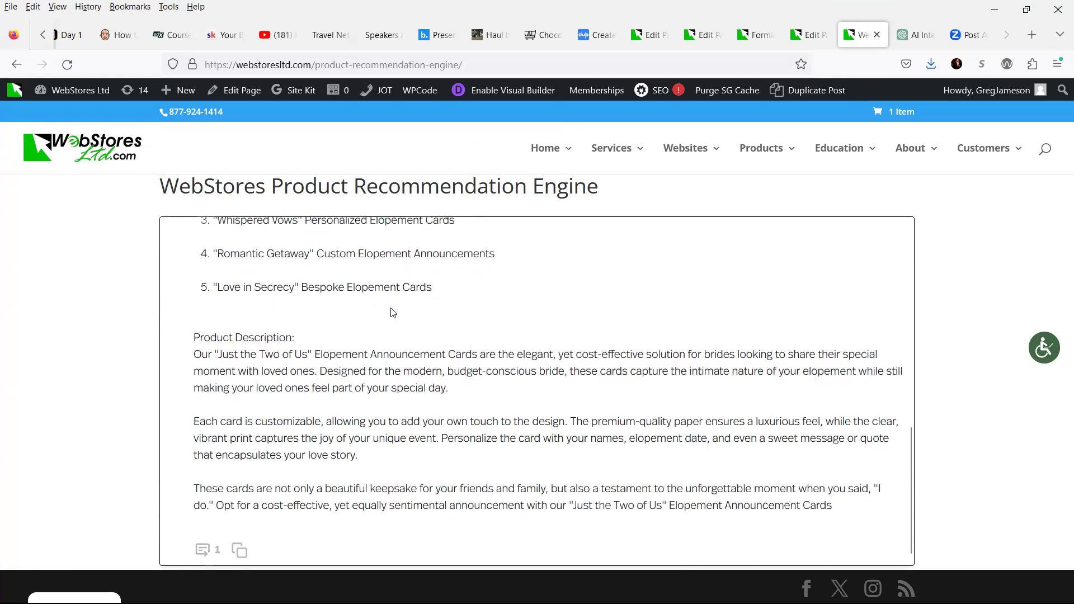
scroll(437, 327, "down", 3)
scroll(410, 346, "down", 4)
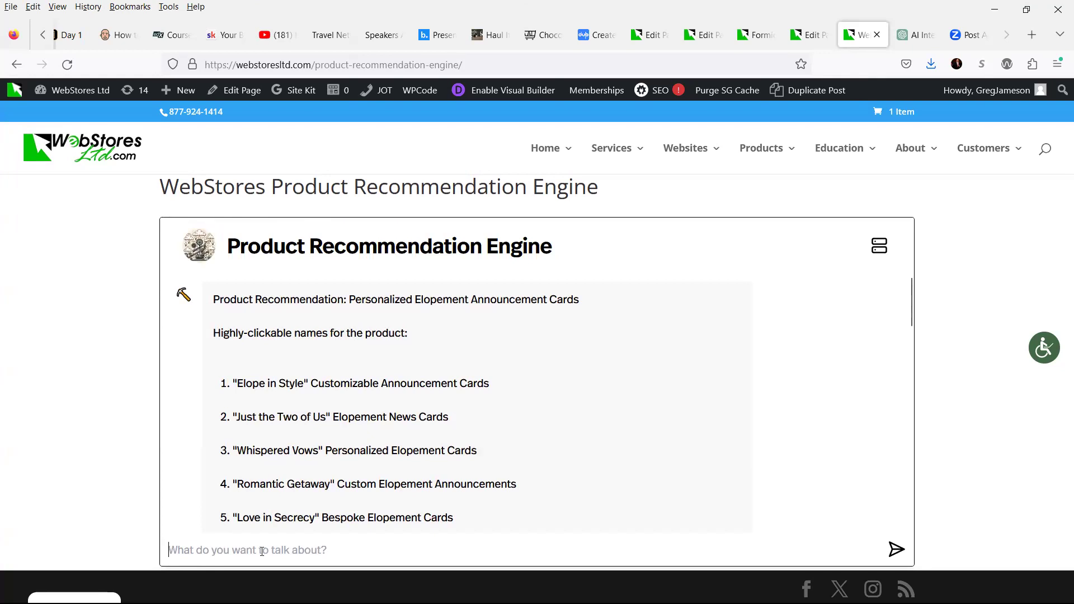
Step: Ask the chat to 'write me a Facebook post that talks about these cards' and review it
type("wr")
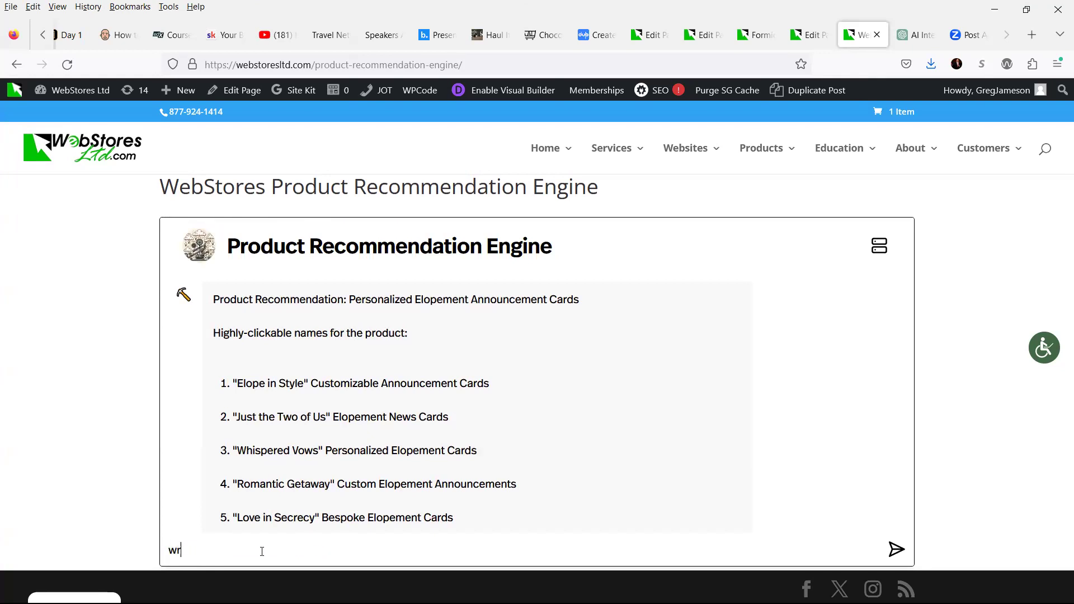
type("ite me a Facebook post")
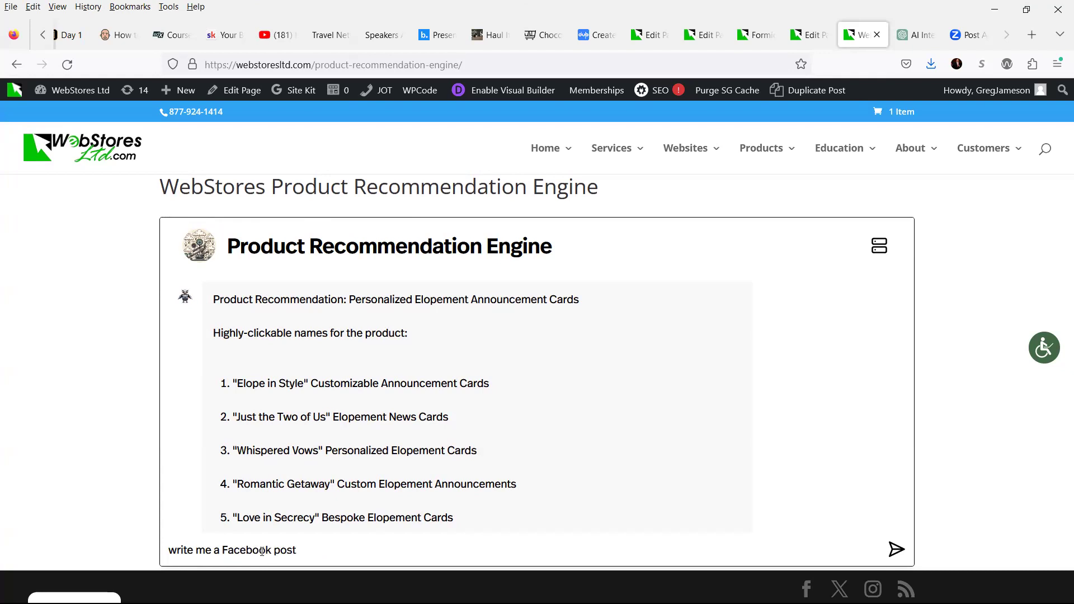
type(" that talks about these c")
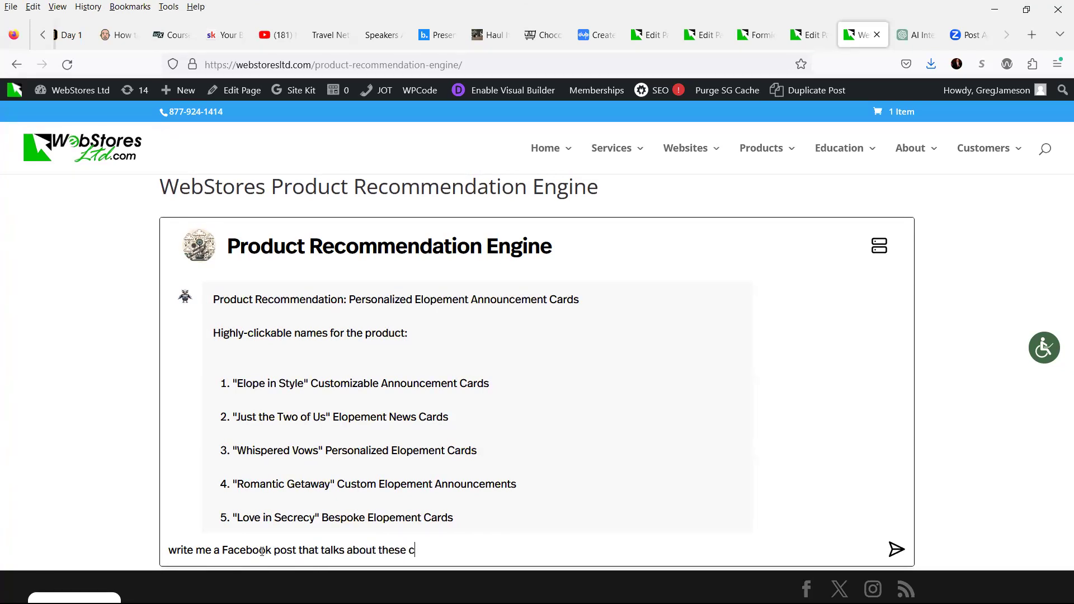
type("ards")
left_click(895, 550)
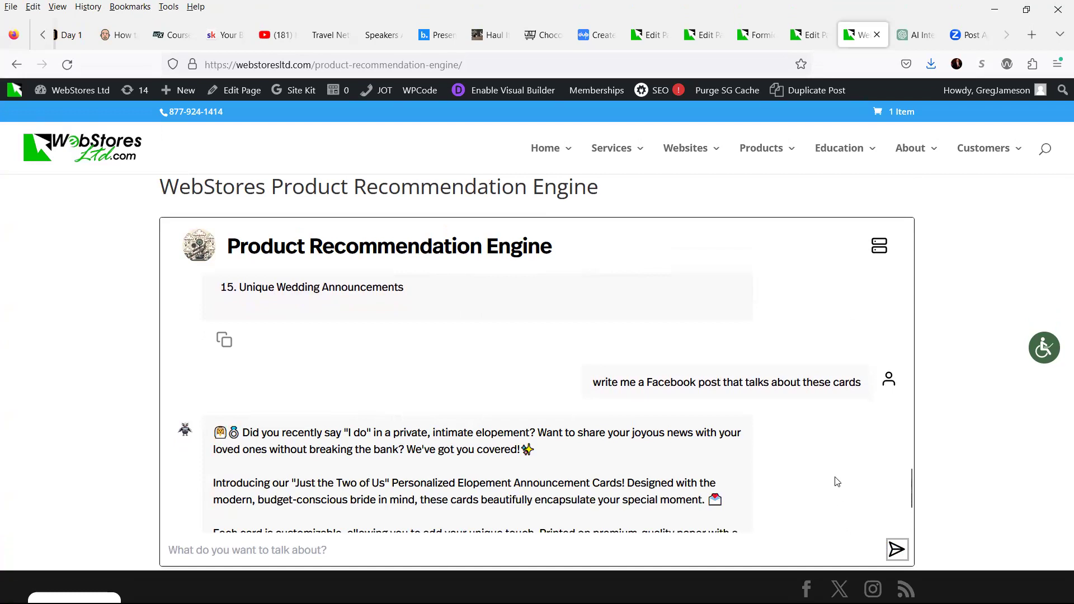
scroll(836, 478, "down", 3)
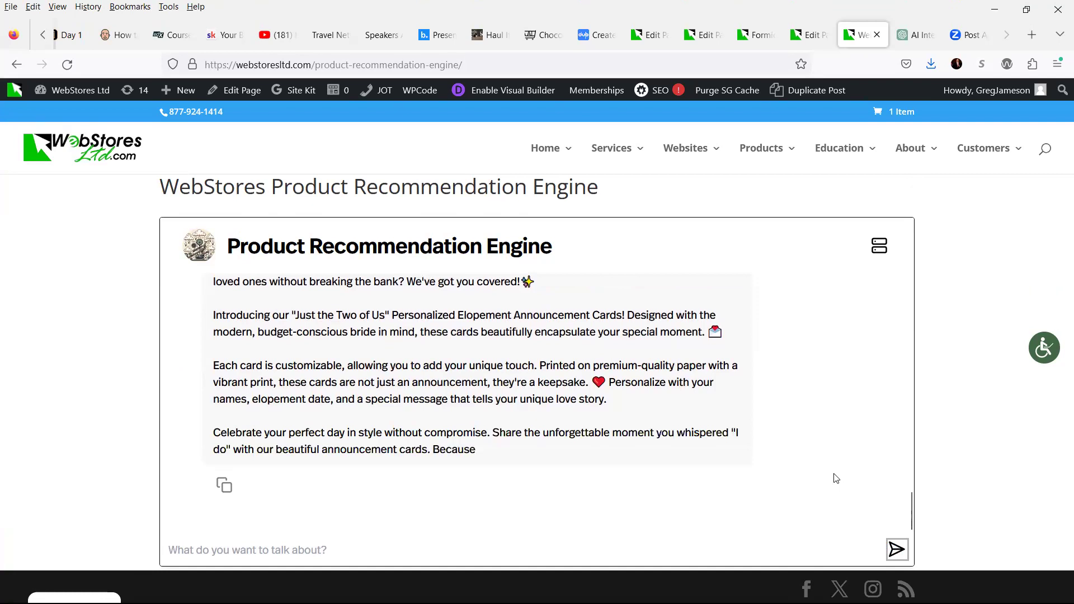